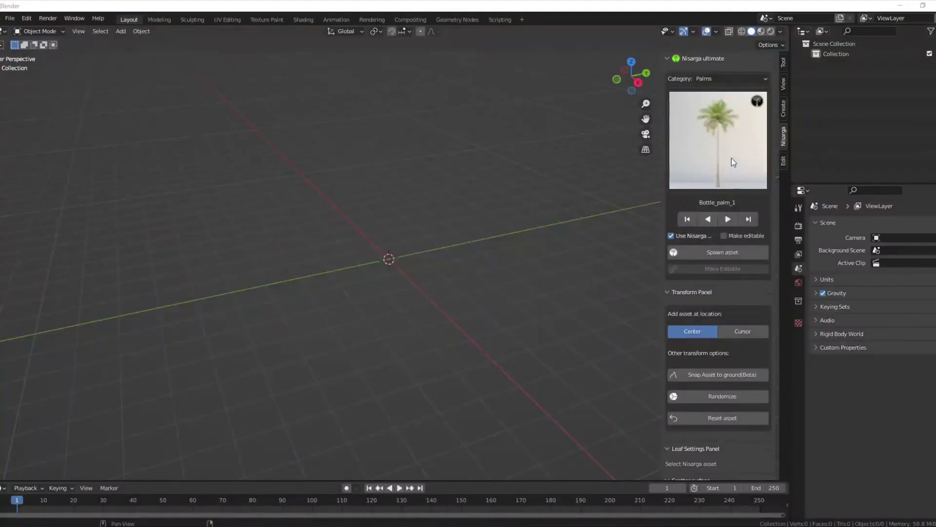
- Browse the Palms asset previews, jumping to the last asset, stepping backward through a few and returning to the first
click(731, 162)
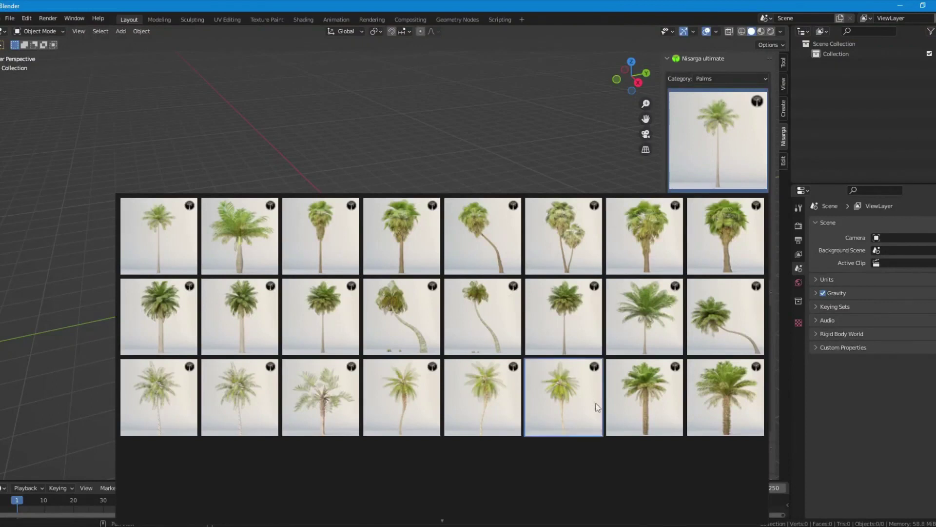
scroll(607, 416, down, 5)
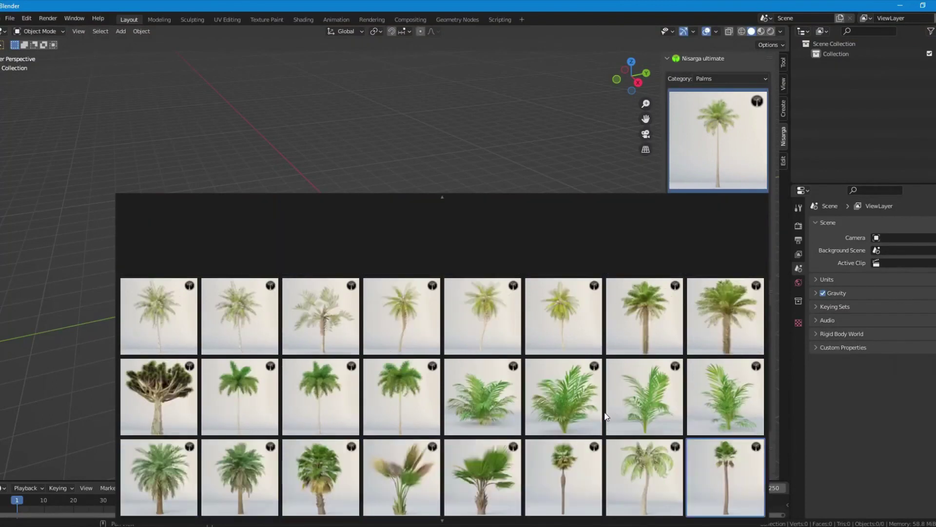
scroll(605, 416, up, 4)
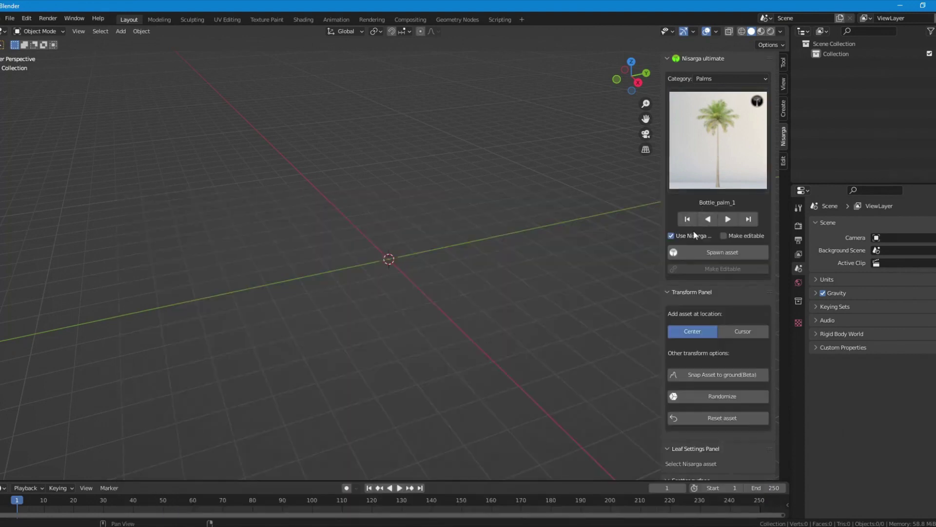
click(745, 221)
click(716, 219)
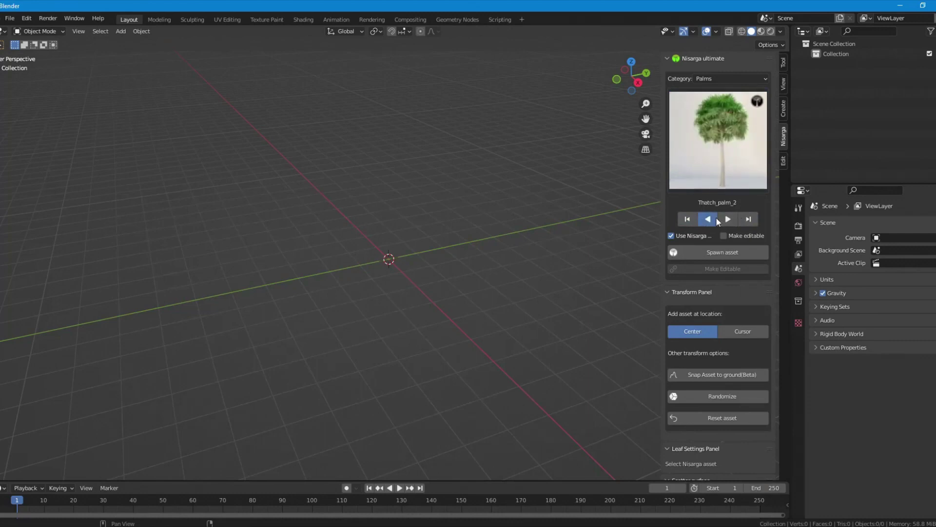
click(716, 220)
click(716, 221)
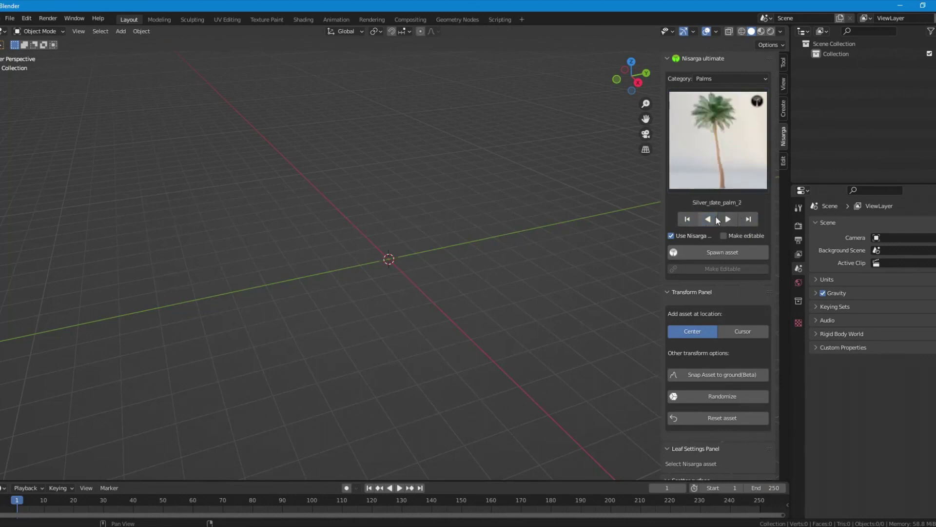
click(692, 219)
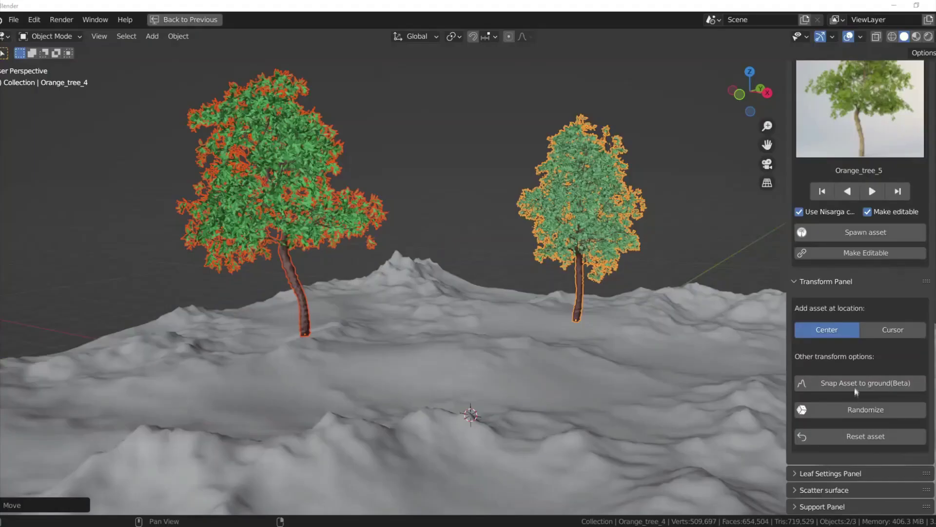
- Snap both selected orange trees to the ground, then raise them together about 2.7 m along the Z axis
click(855, 385)
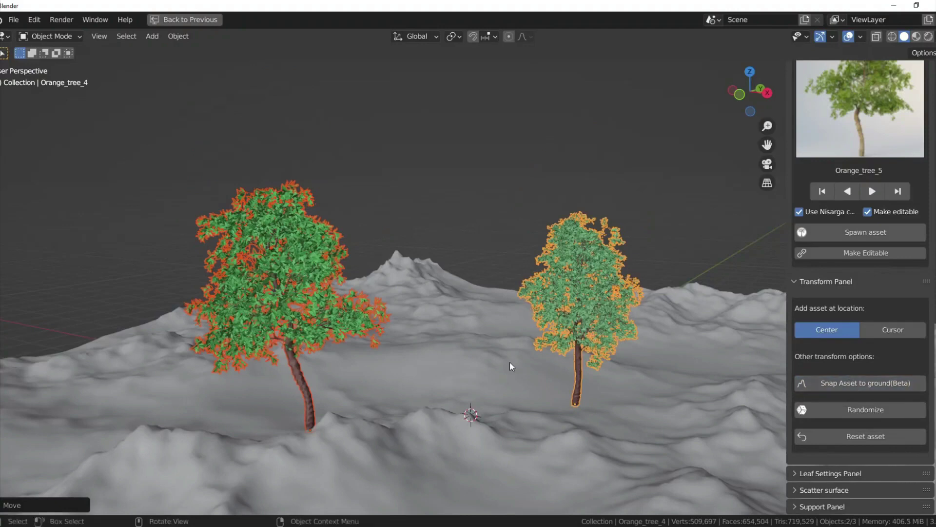
key(g)
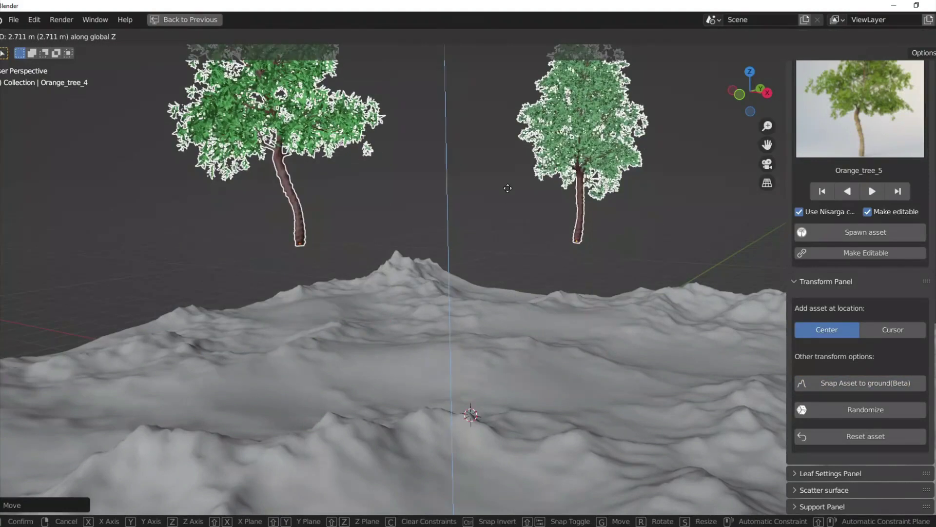
click(497, 192)
- Snap the two floating orange trees to the terrain one at a time, starting with Orange_tree_5 and finishing with Orange_tree_4
click(216, 155)
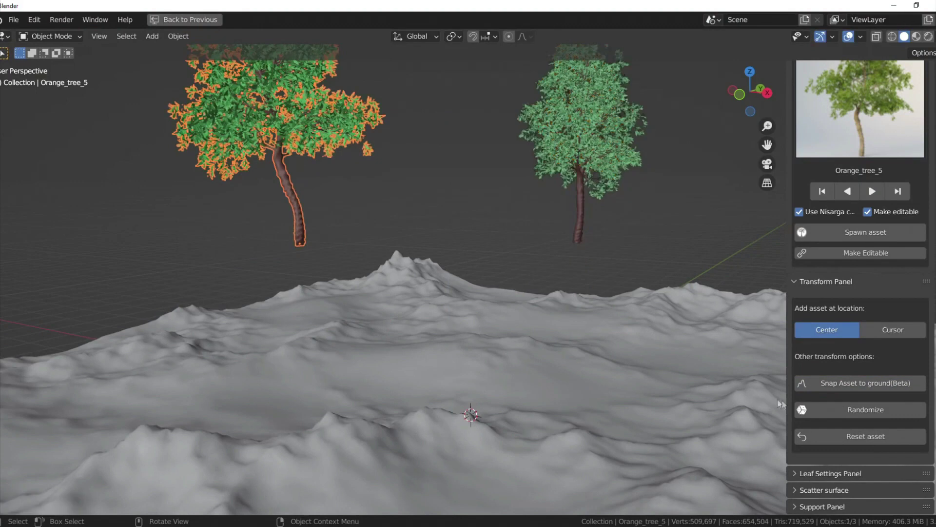
click(837, 385)
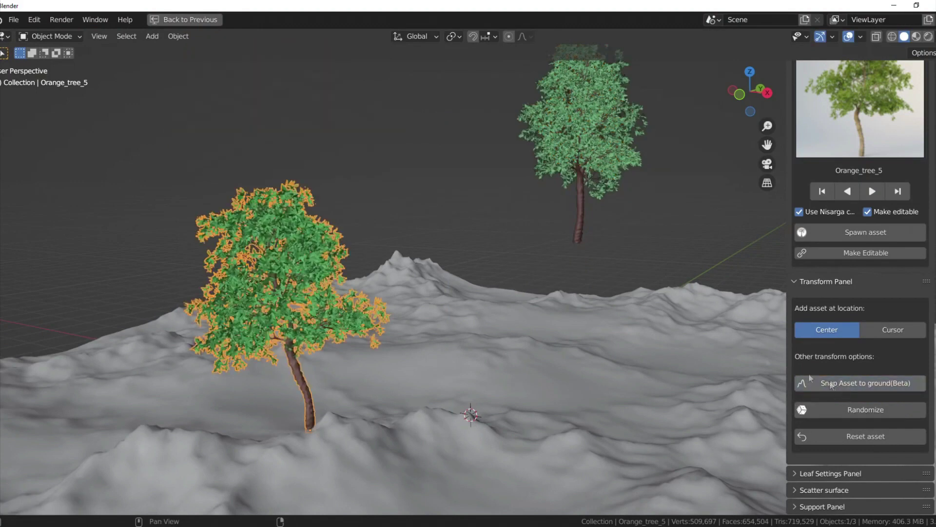
click(595, 153)
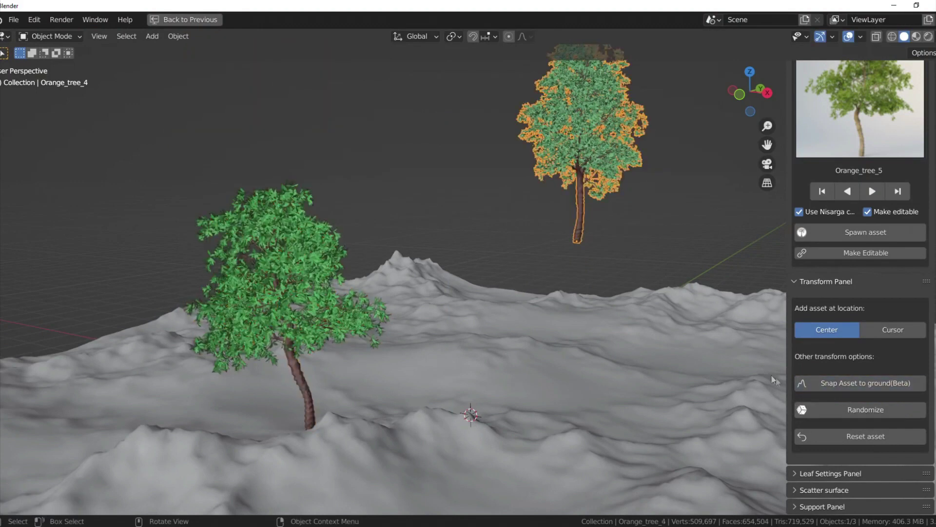
click(814, 383)
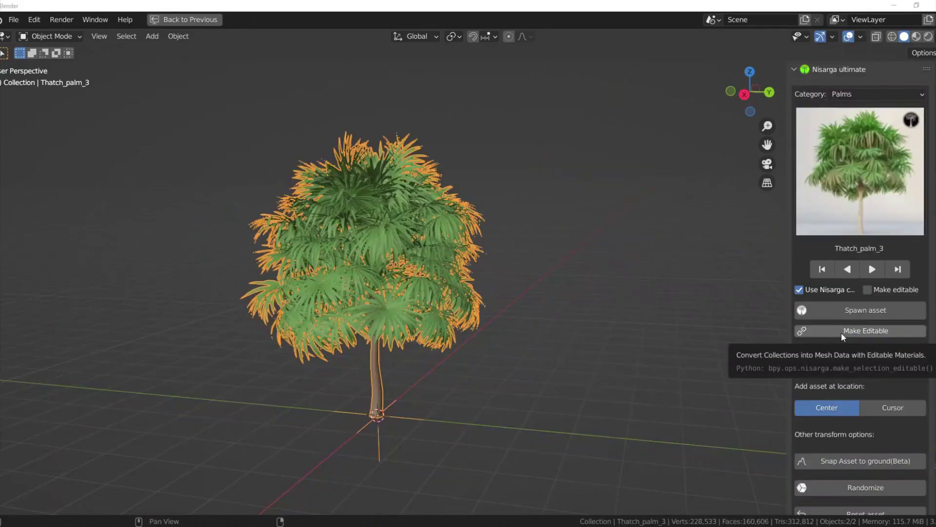
- Convert the selected Thatch_palm_3 collection into an editable mesh
click(841, 331)
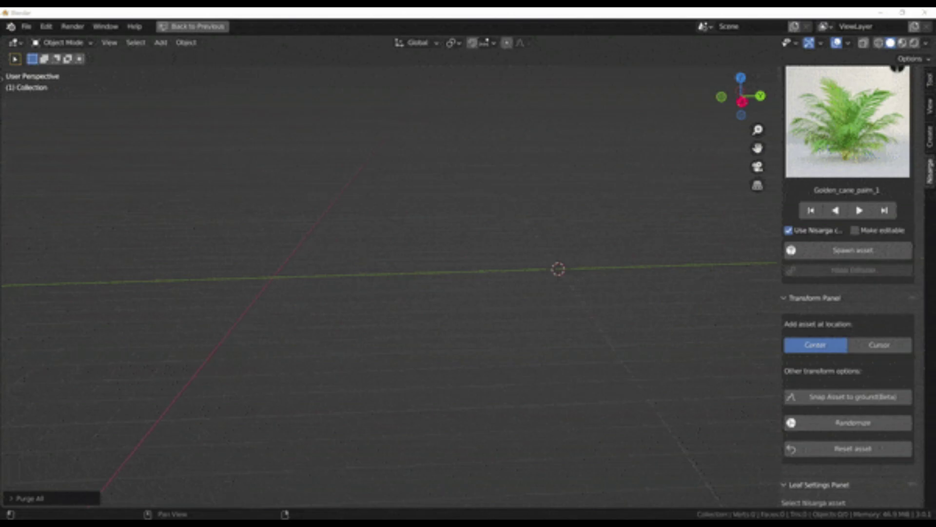
- Spawn one Golden_cane_palm_1 at the centre, then set the placement to Cursor and spawn three more at different 3D cursor locations
click(837, 255)
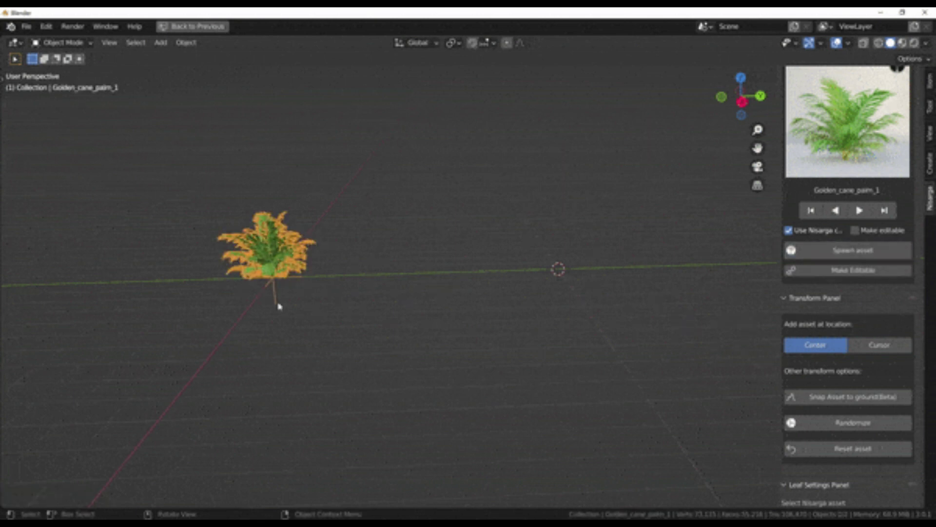
click(864, 347)
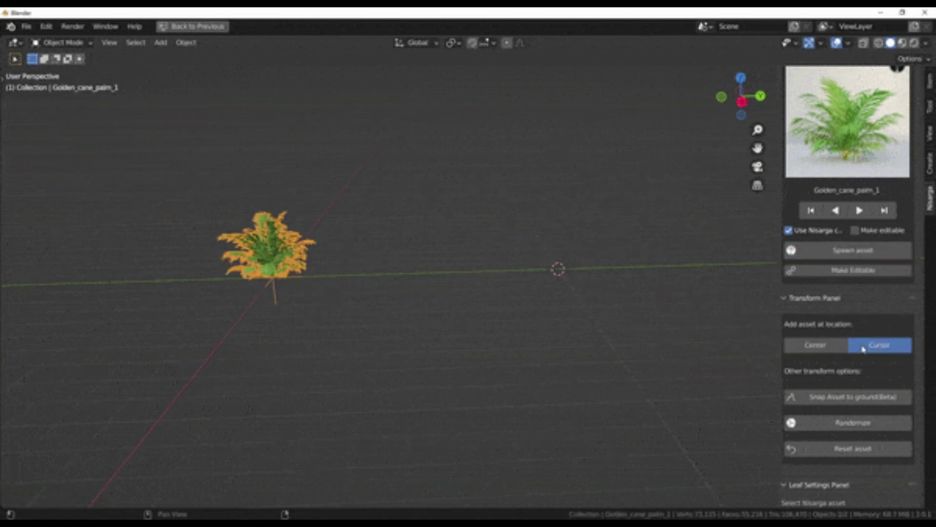
click(841, 251)
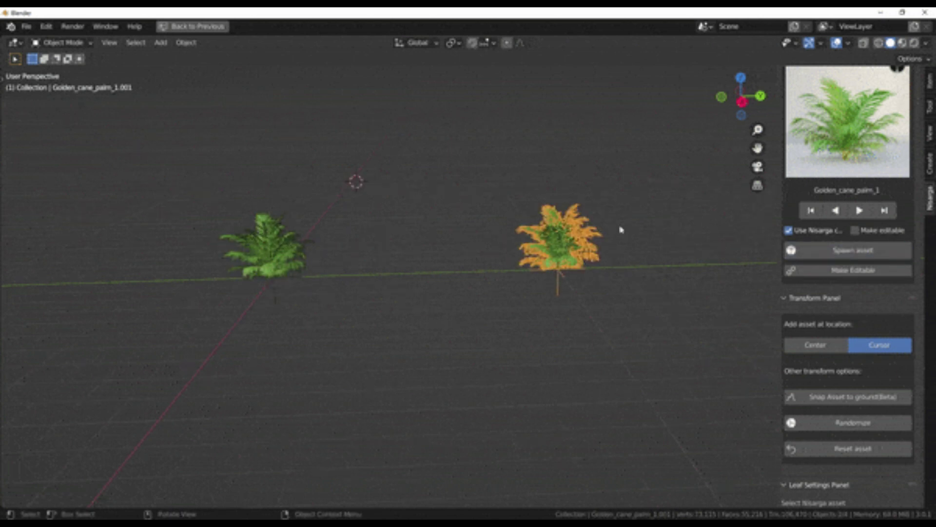
click(865, 253)
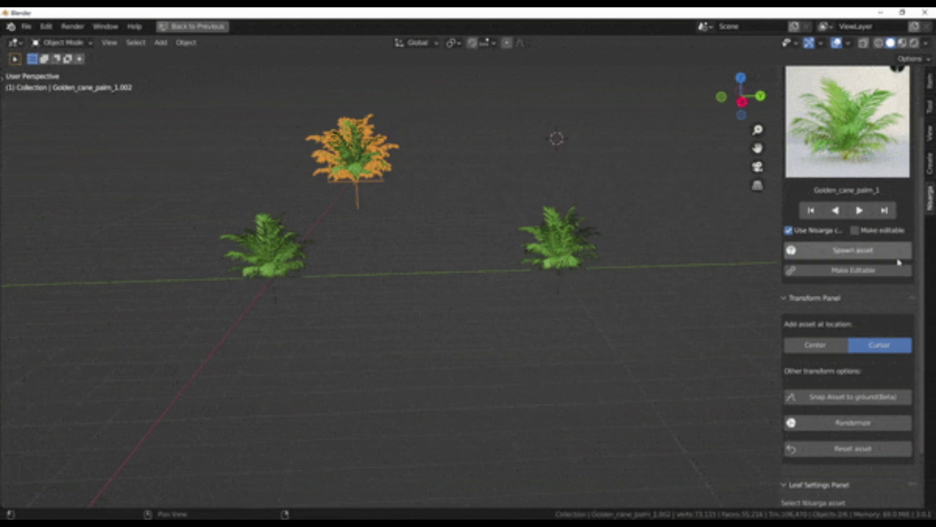
click(892, 257)
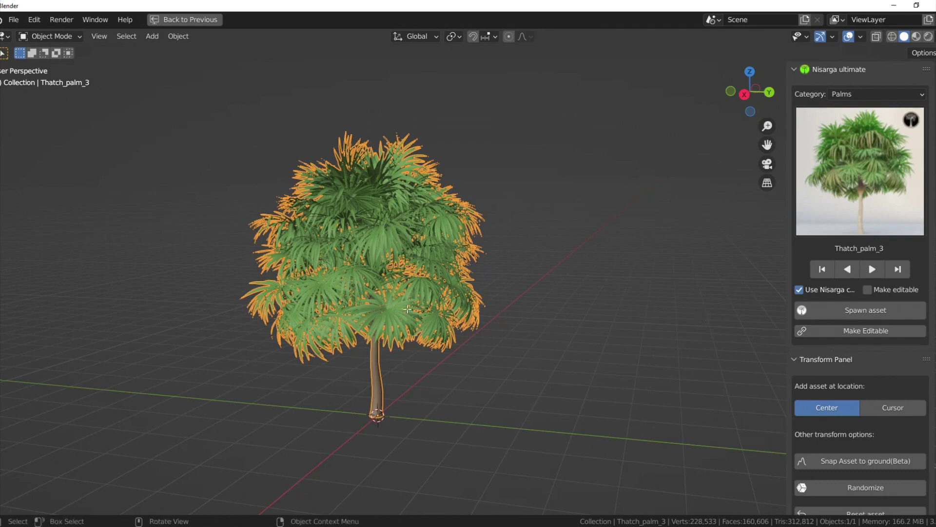
- Inspect the converted Thatch_palm_3 mesh up close in Edit Mode, then return to Object Mode
key(Tab)
scroll(407, 309, up, 6)
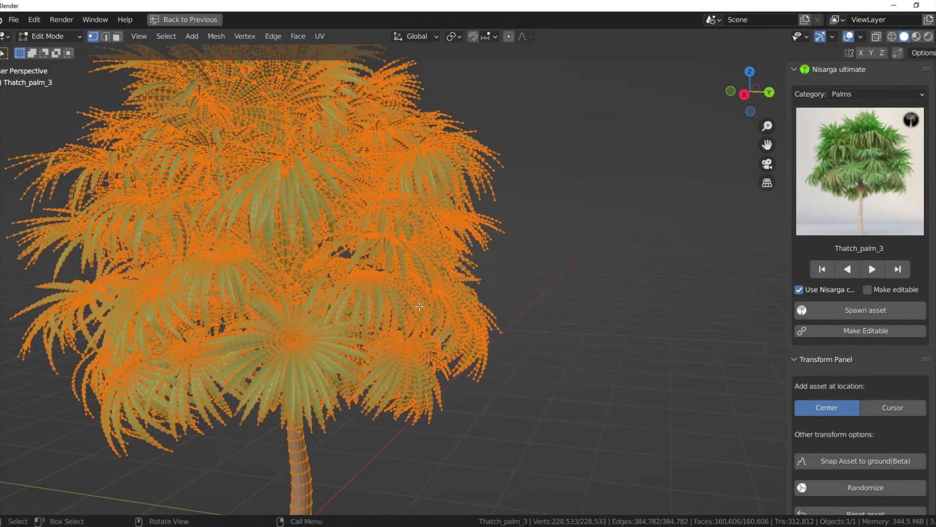
scroll(443, 297, down, 6)
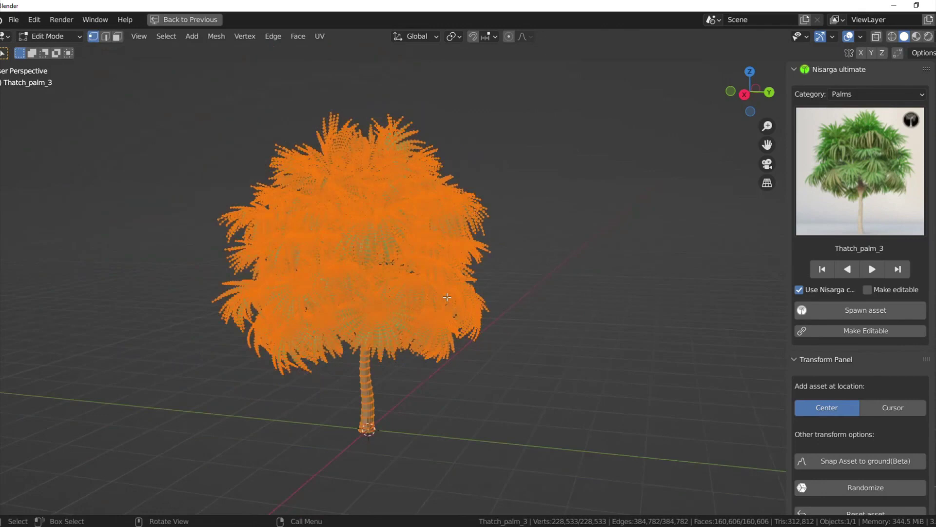
scroll(447, 297, up, 1)
key(Tab)
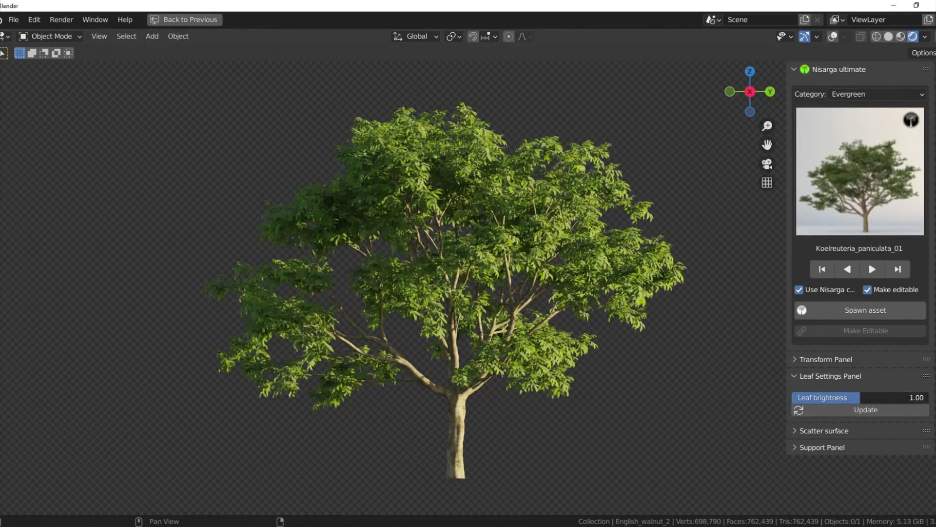
- Increase the tree's leaf brightness to 1.24 and then in stages to 1.91, updating the leaves after each change
click(873, 412)
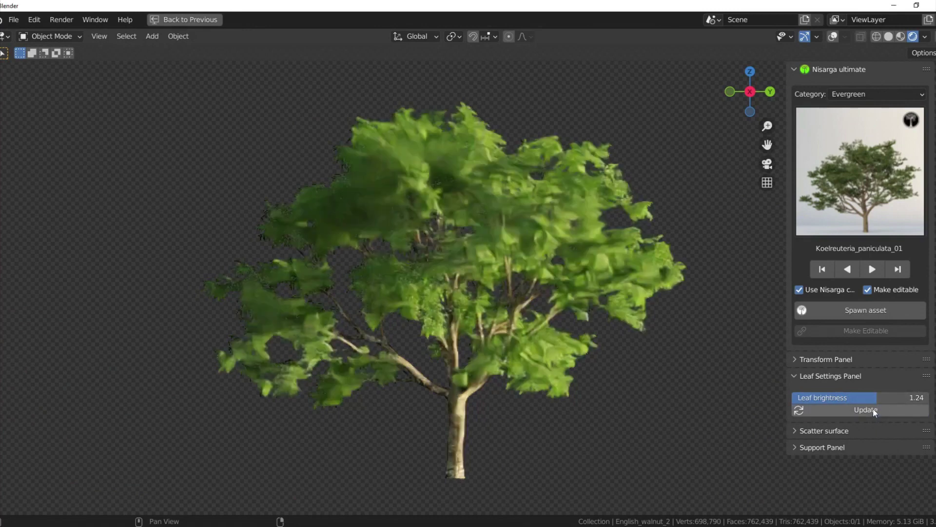
drag(873, 400, 873, 400)
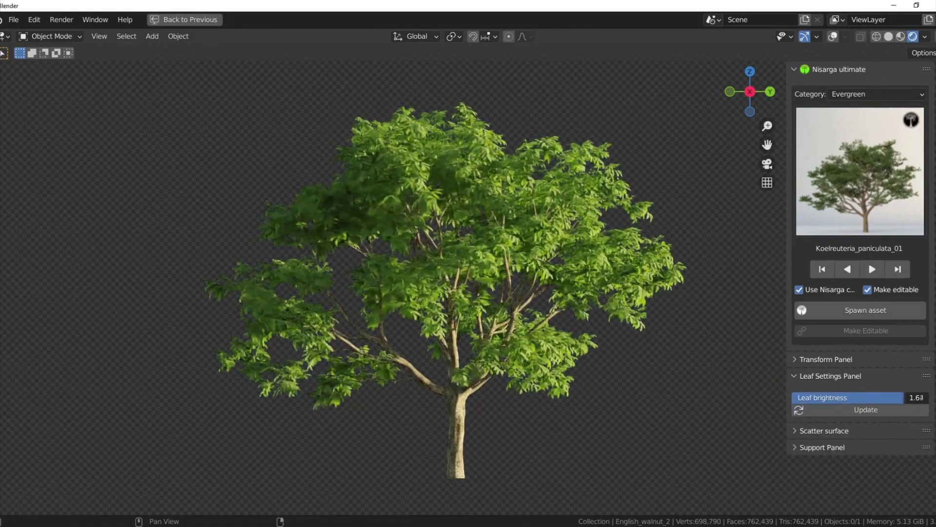
click(900, 410)
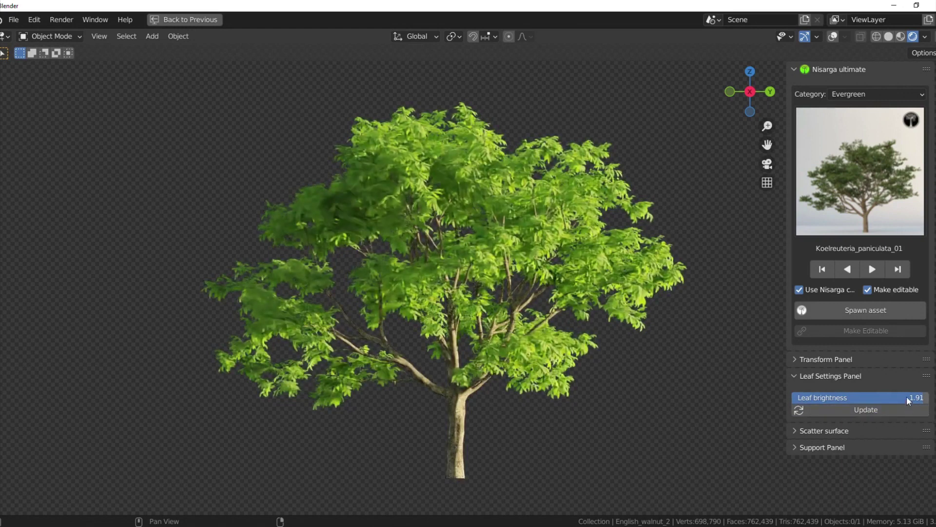
drag(909, 400, 909, 401)
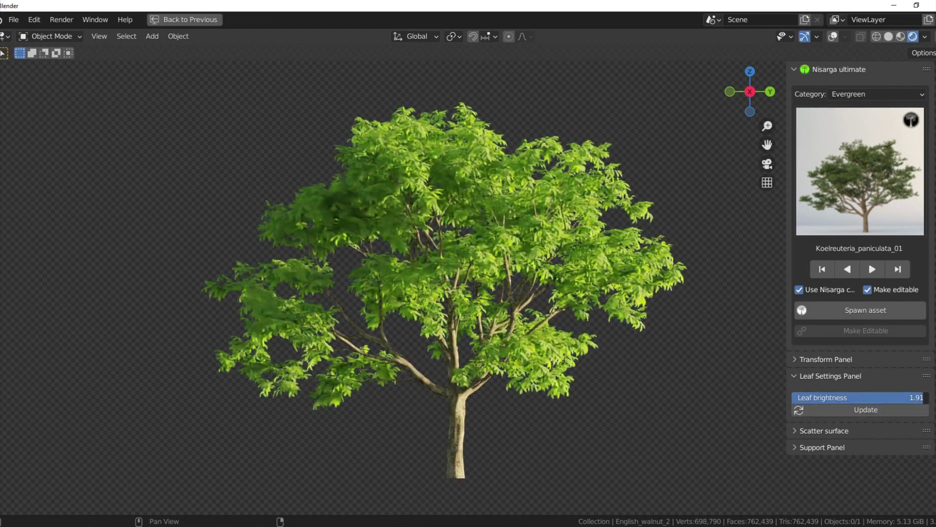
click(894, 410)
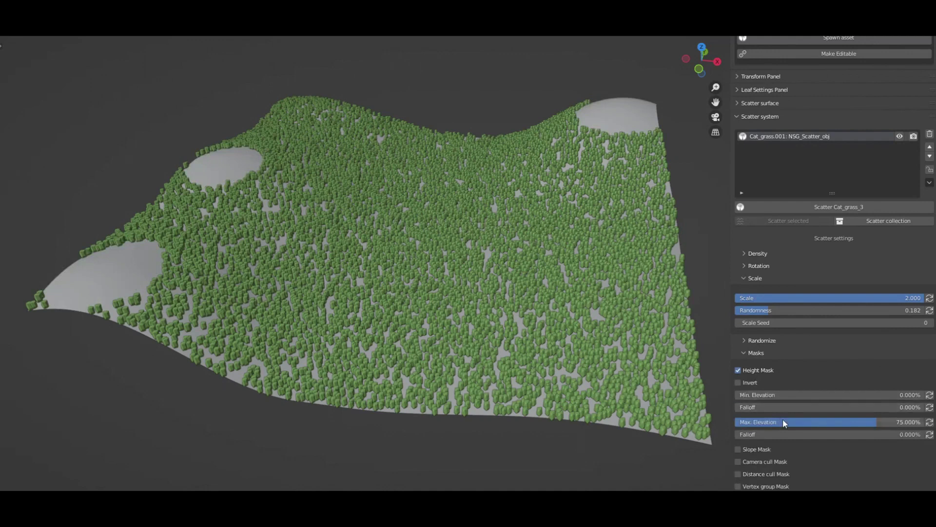
- Lower the grass scatter's height mask maximum elevation to 12.337% and toggle the mask's inversion twice
drag(782, 422, 662, 422)
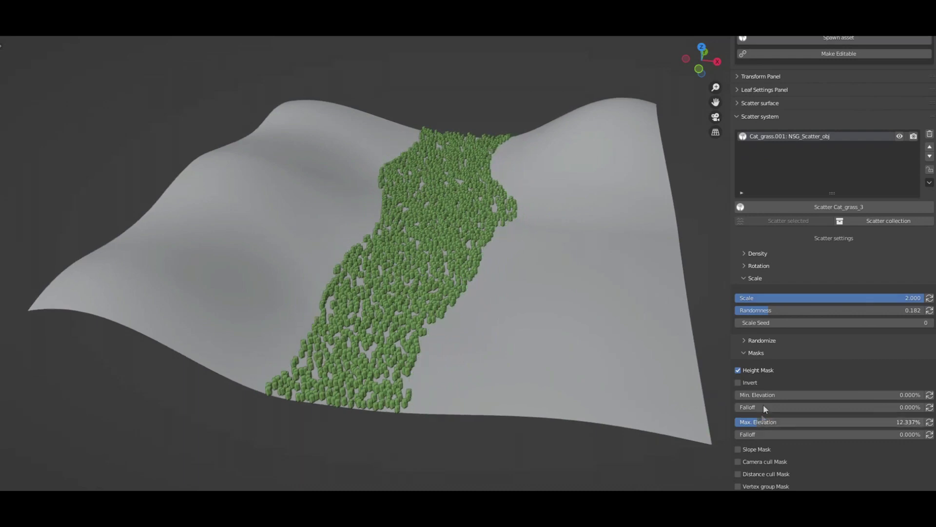
click(745, 381)
click(745, 381)
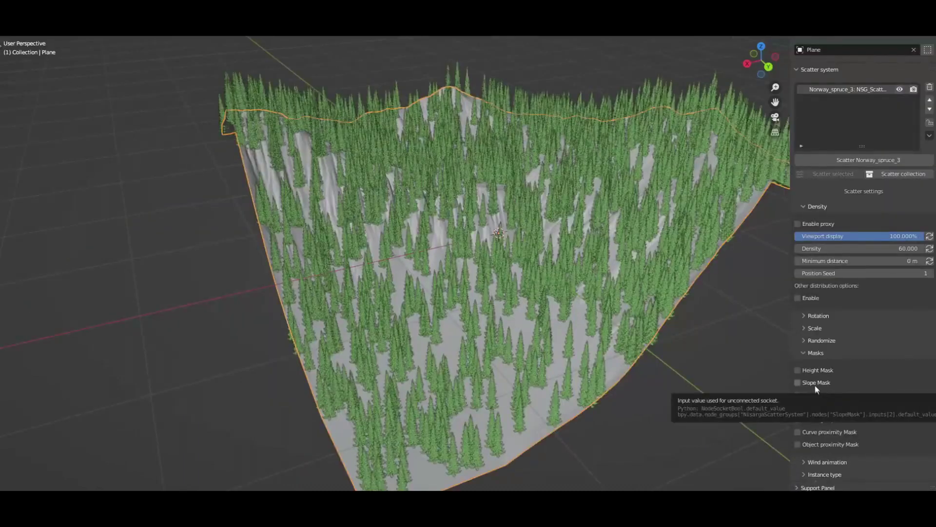
- Enable the slope mask for the Norway_spruce_3 scatter on the plane and adjust the mask's settings
click(814, 385)
mouse_move(835, 407)
mouse_down()
mouse_move(870, 407)
mouse_move(819, 407)
mouse_move(868, 407)
mouse_move(830, 400)
mouse_up()
click(811, 395)
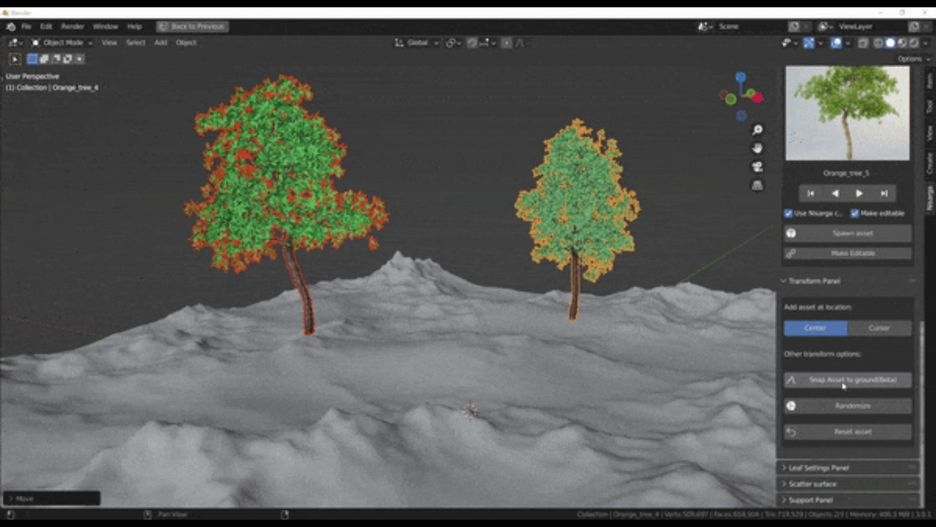
- Snap both selected orange trees to the ground together, then lift them high above the terrain along the Z axis
click(844, 383)
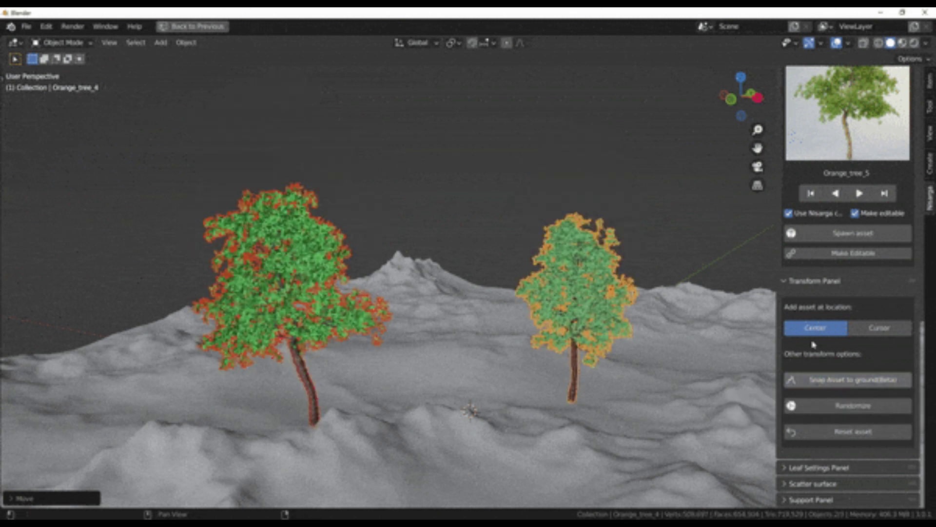
key(g)
key(z)
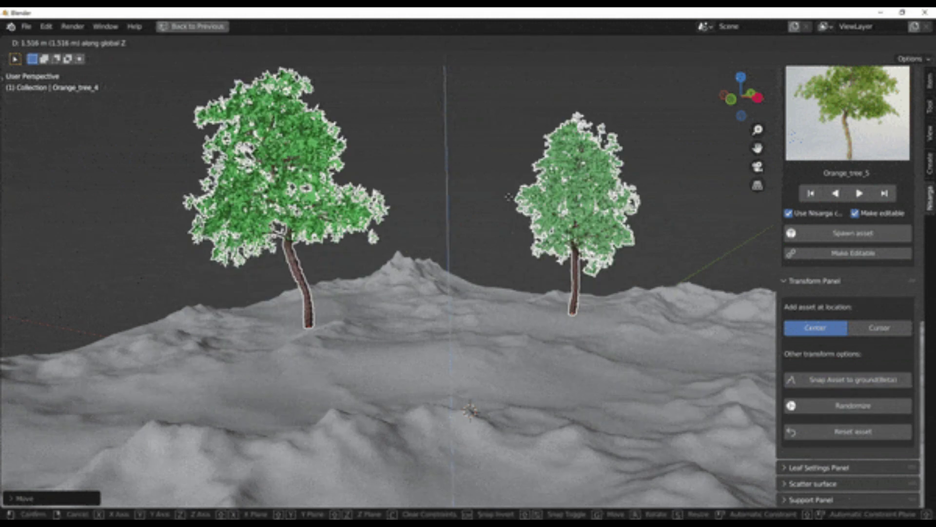
click(412, 179)
- Select each raised orange tree individually and snap it to the ground, Orange_tree_5 first and the other tree second
click(224, 157)
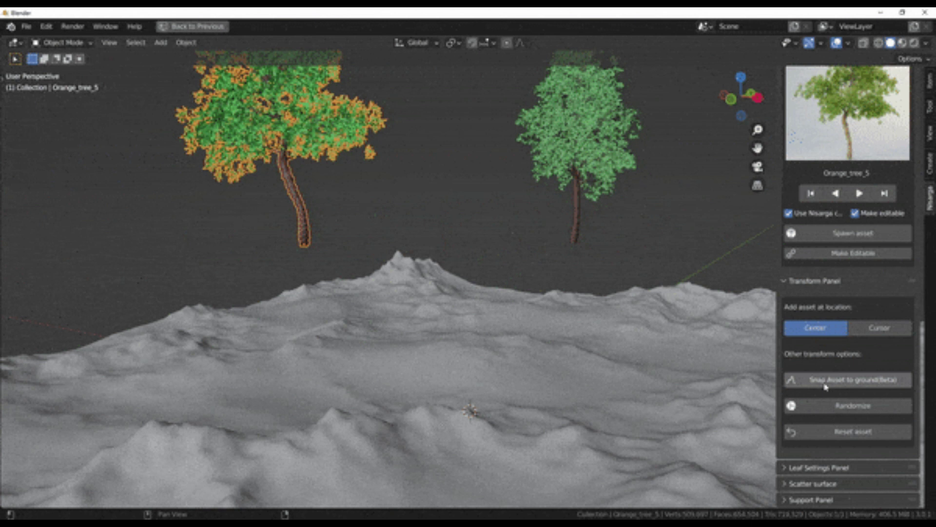
click(849, 379)
click(590, 155)
click(848, 380)
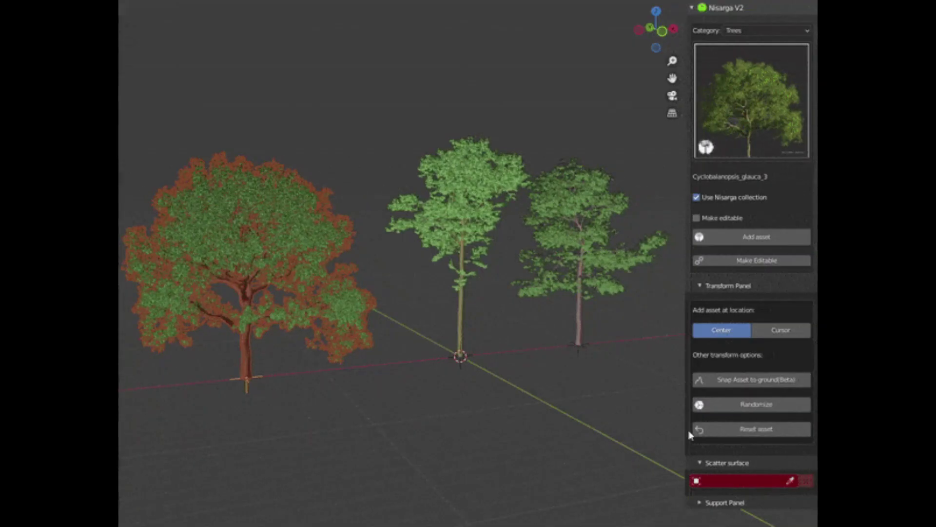
- Randomize the large tree, the tree at the origin and the far tree individually, followed by all three together
click(715, 405)
click(718, 406)
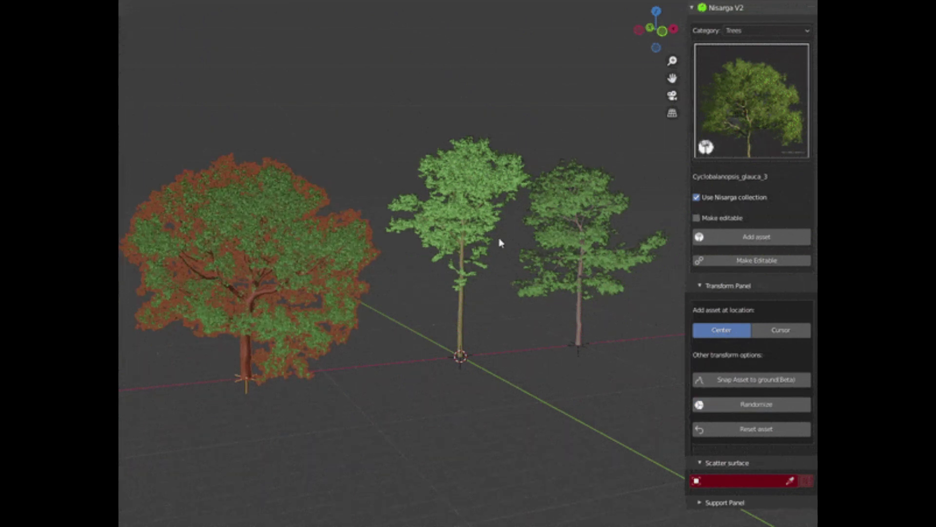
click(484, 209)
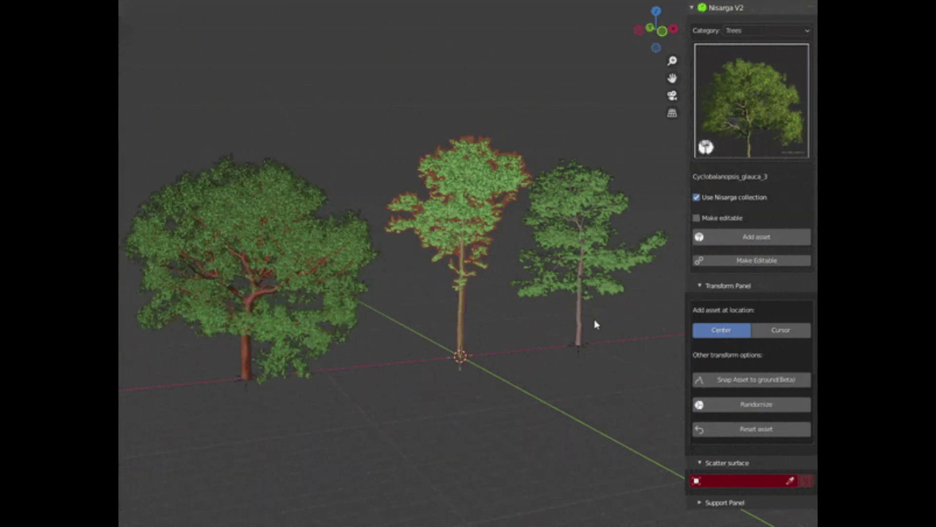
click(720, 406)
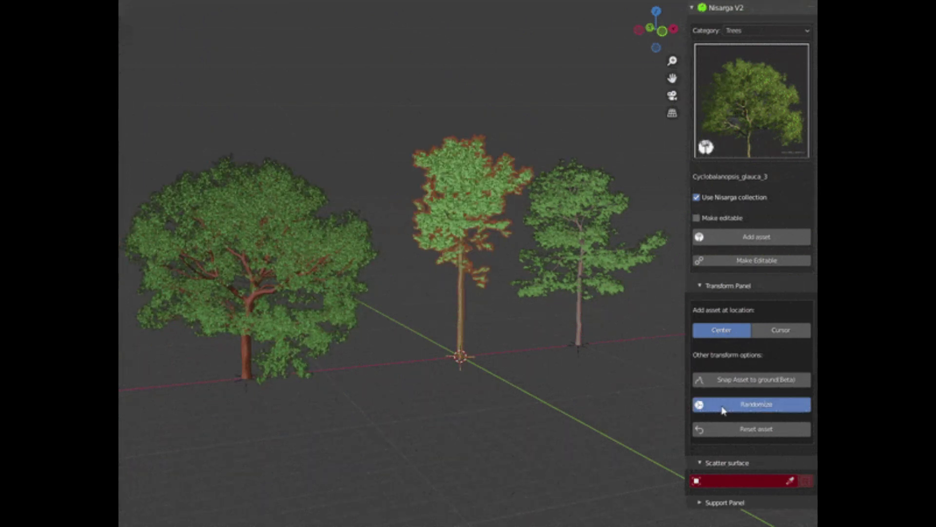
click(612, 224)
click(765, 410)
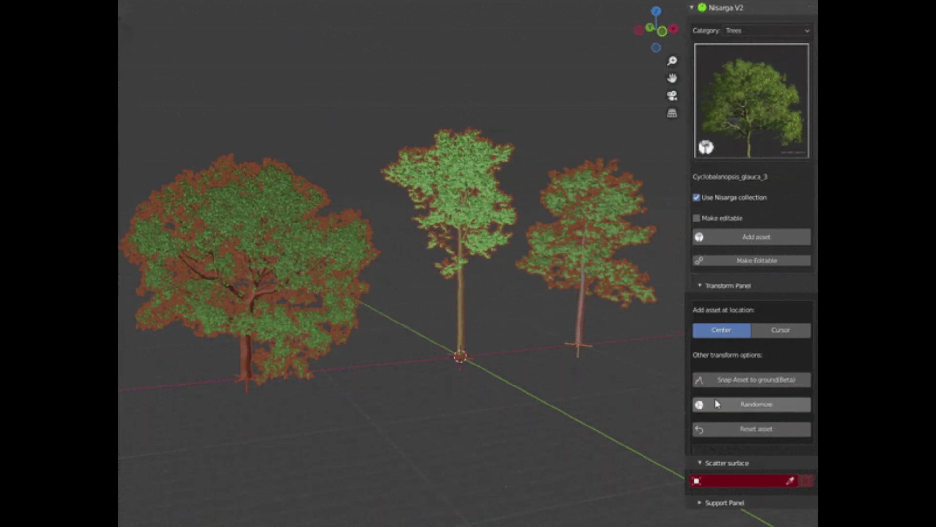
click(715, 404)
click(718, 405)
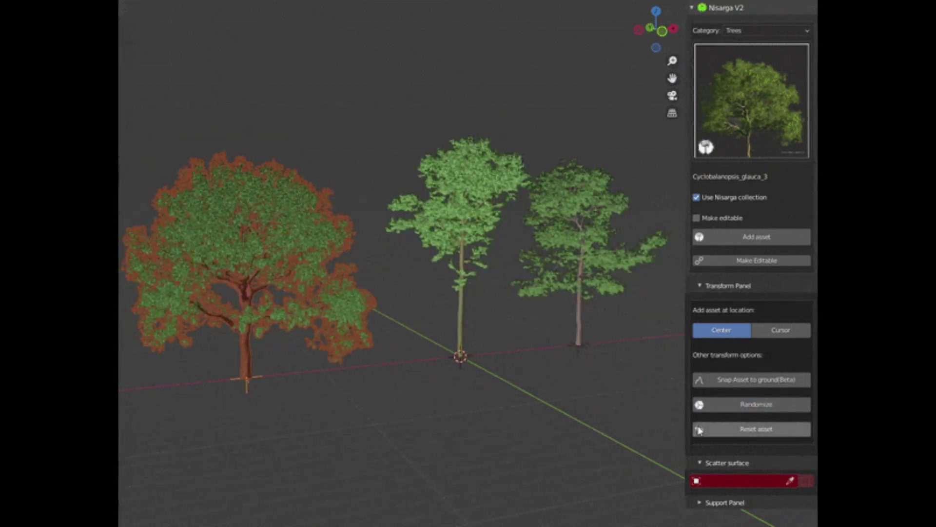
- Randomize the three trees one at a time, starting with the large tree and ending with the far one
click(718, 406)
click(710, 403)
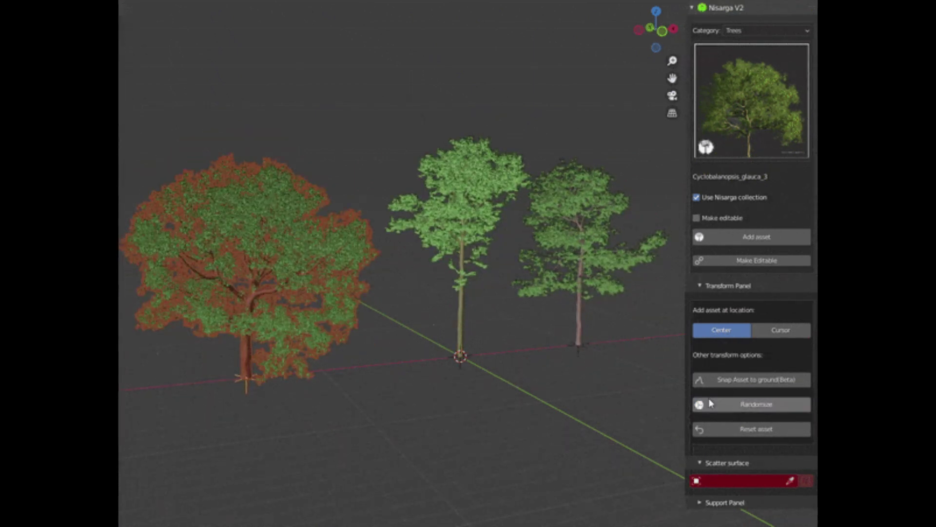
click(483, 208)
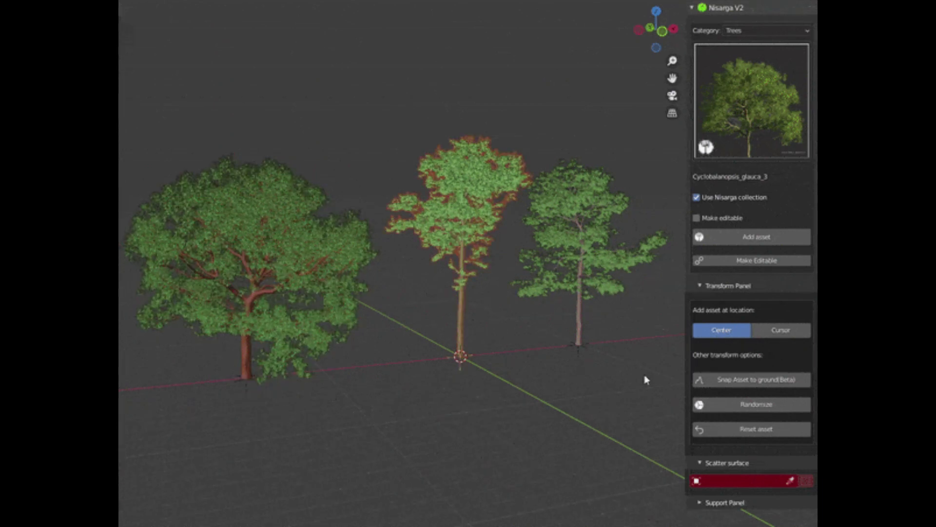
click(716, 404)
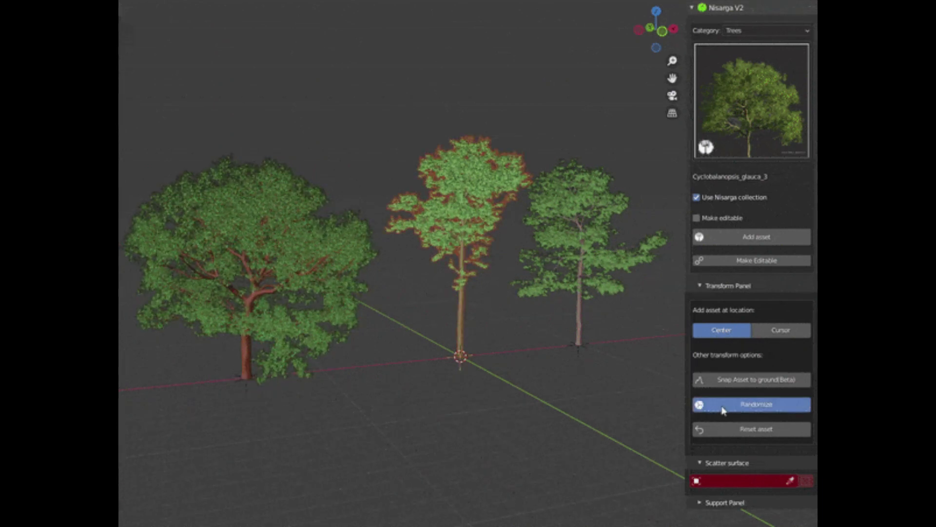
click(609, 224)
click(763, 404)
click(763, 405)
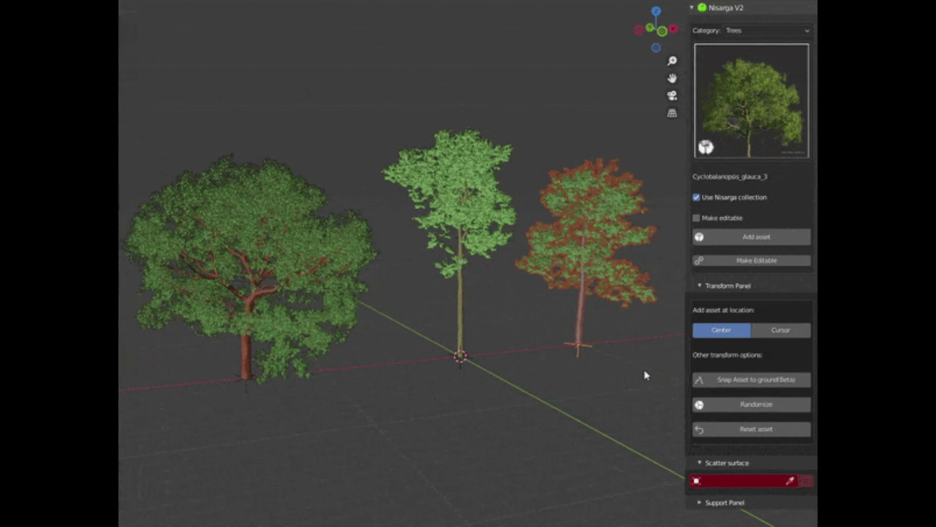
- Select all three trees and randomize them together
key(a)
click(720, 405)
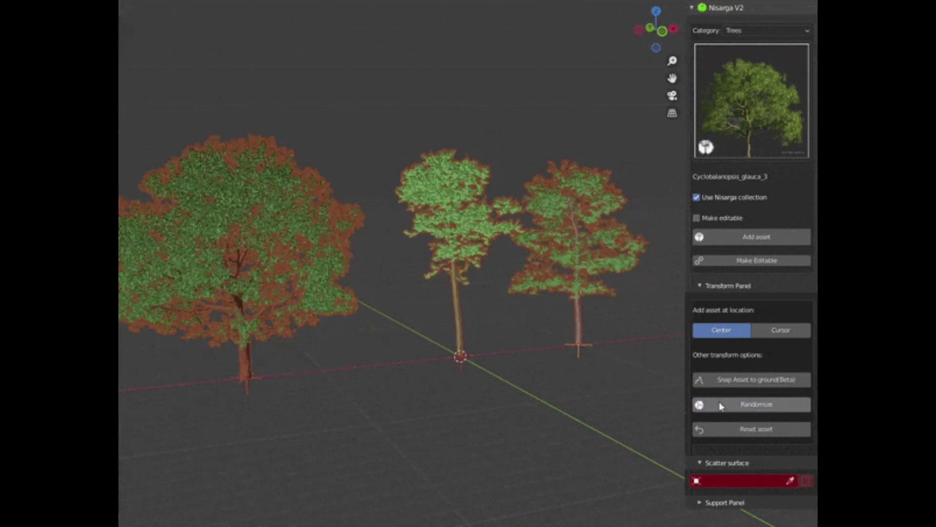
click(720, 405)
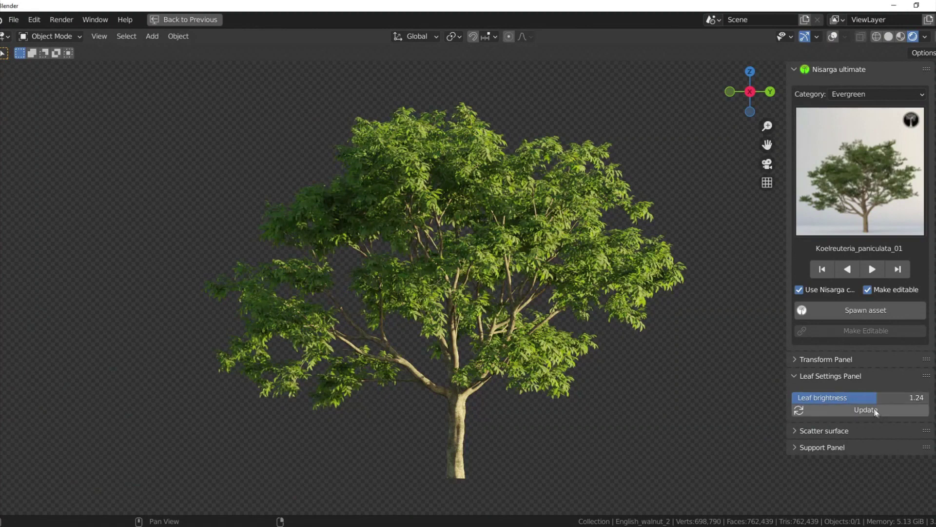
- Update the English walnut tree's leaves with a leaf brightness of 1.24, and adjust the brightness value again
click(876, 412)
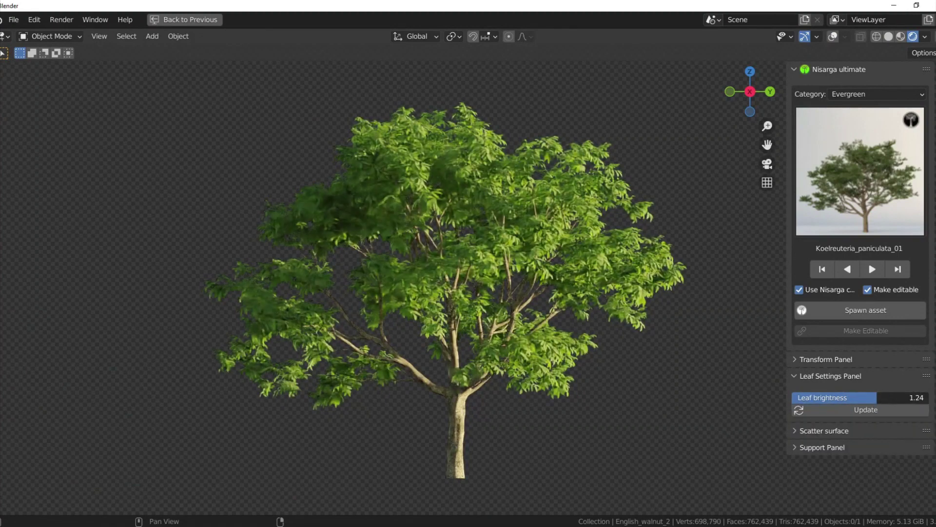
drag(921, 397, 923, 398)
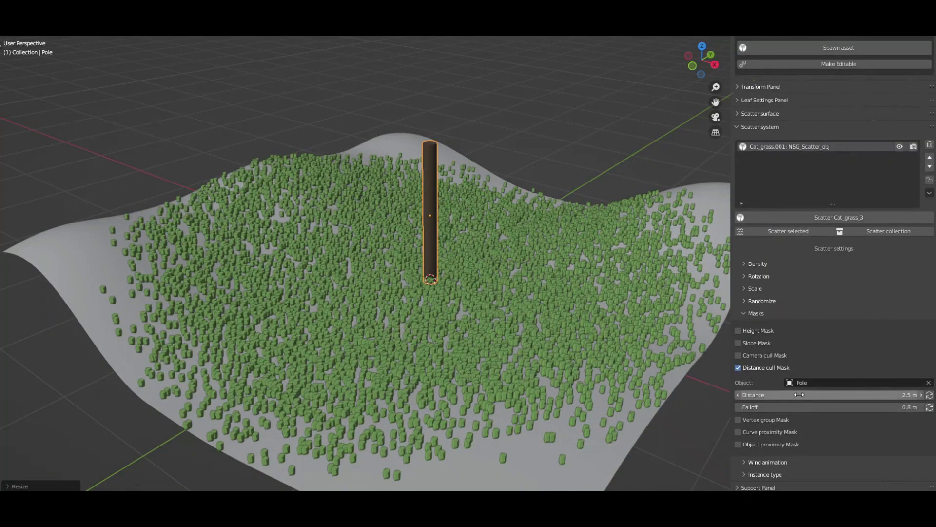
- Adjust the distance cull mask of the Cat_grass scatter with the Pole and with the Camera as the mask object
drag(799, 395, 761, 394)
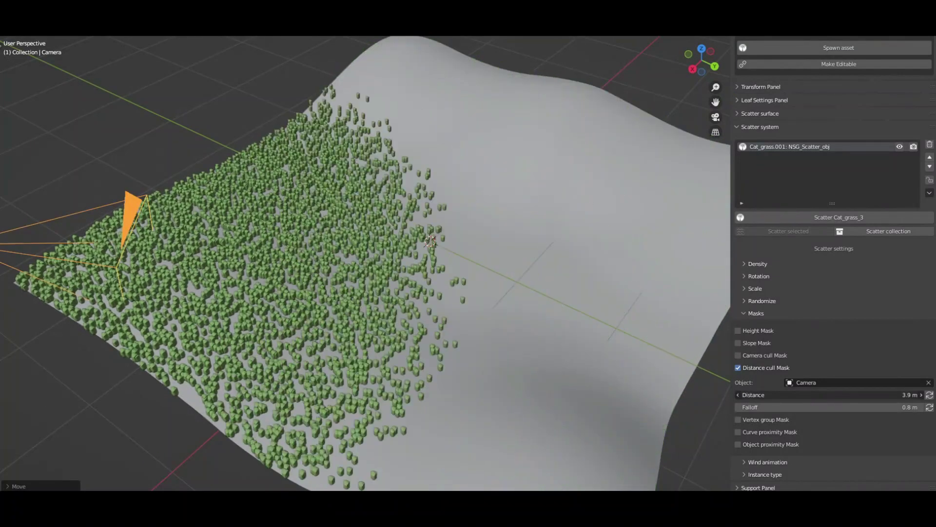
drag(828, 394, 878, 407)
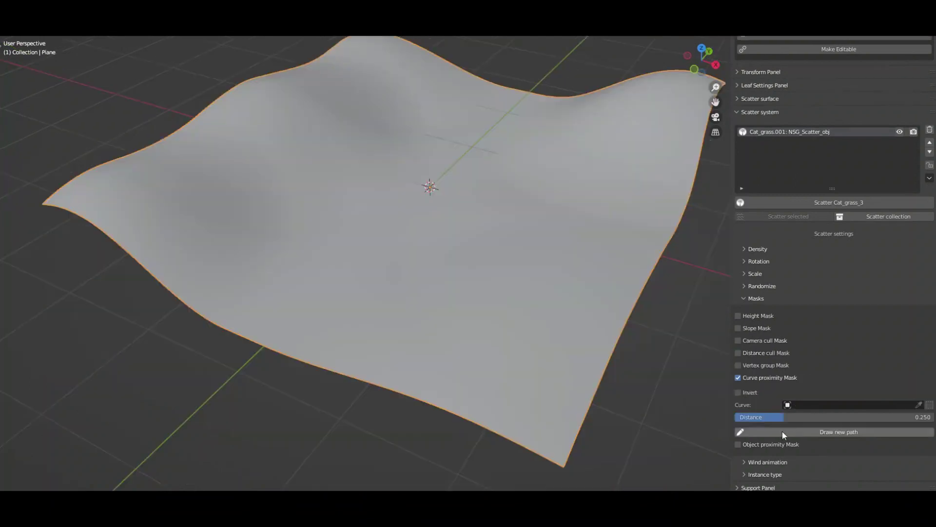
- Draw a new winding path across the plane for the grass scatter's curve proximity mask and adjust the mask distance
click(782, 430)
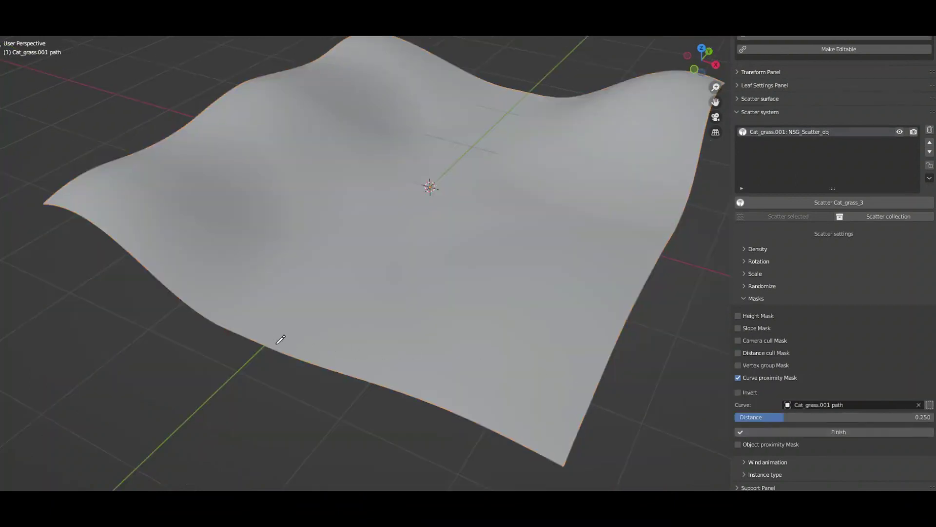
drag(530, 78, 527, 72)
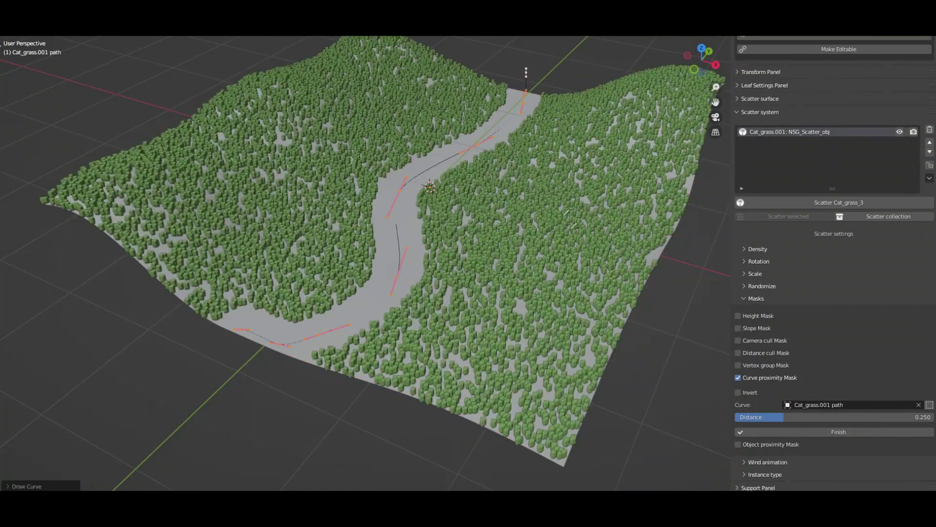
mouse_move(800, 417)
mouse_down()
mouse_move(829, 418)
mouse_move(800, 417)
mouse_up()
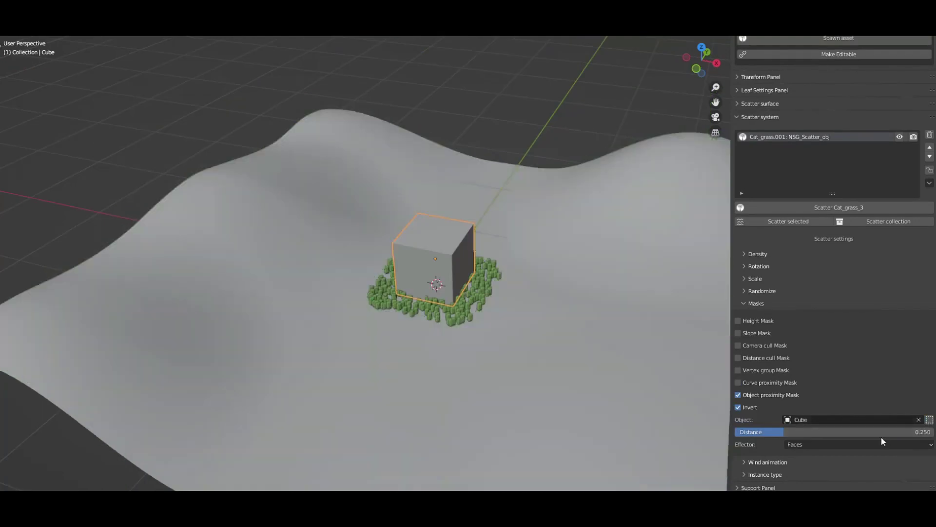
- Set the Cube's object proximity mask distance to 0.518, try moving the cube across the terrain, and toggle the mask's inversion
mouse_move(829, 431)
mouse_down()
mouse_move(848, 432)
mouse_move(834, 432)
mouse_up()
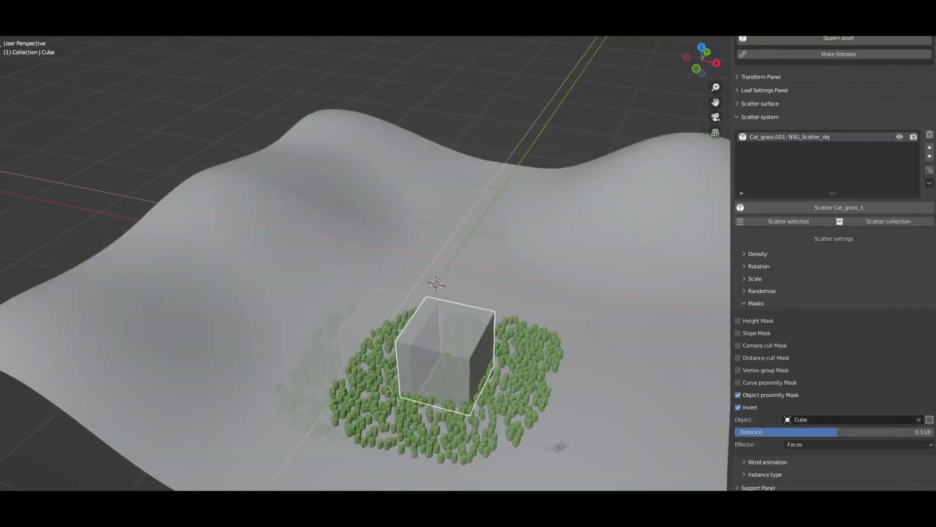
key(Escape)
click(738, 407)
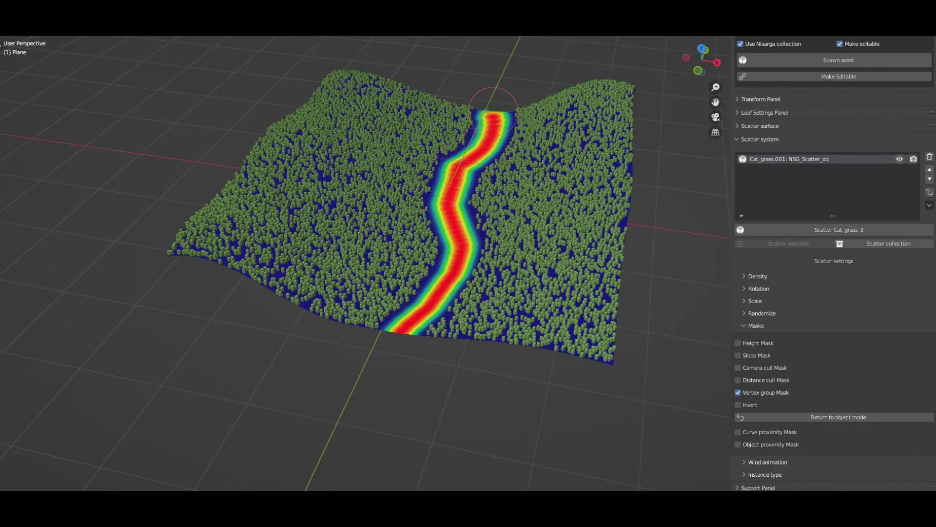
- Toggle the inversion of the vertex group mask painted along the terrain path twice
click(750, 404)
click(750, 404)
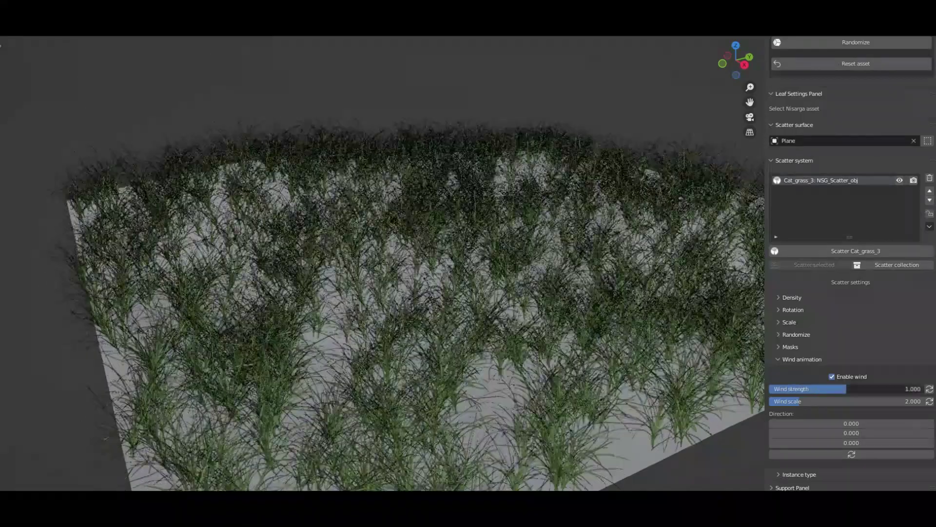
- Adjust the wind animation settings of the Cat_grass_3 scatter
mouse_move(846, 388)
mouse_down()
mouse_move(802, 389)
mouse_move(827, 403)
mouse_move(849, 401)
mouse_up()
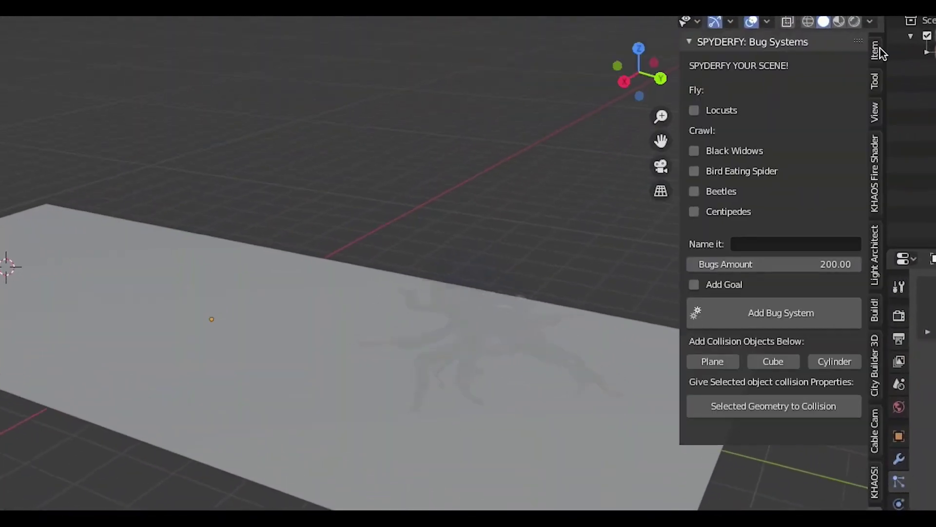
- Add a bug system named "Bug Attack" with Black Widows, Bird Eating Spider and Beetles, 100 bugs and a goal
click(710, 161)
click(711, 187)
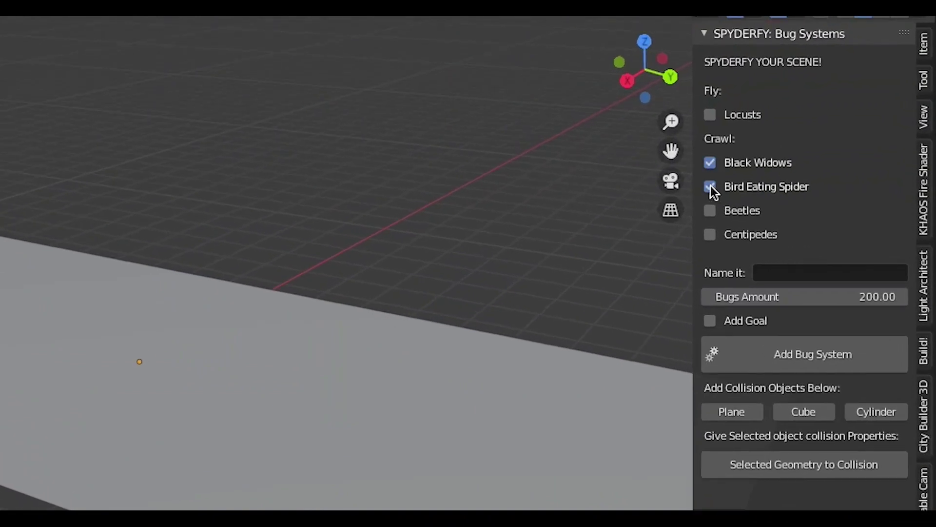
click(711, 211)
click(798, 273)
text(Bug Attack)
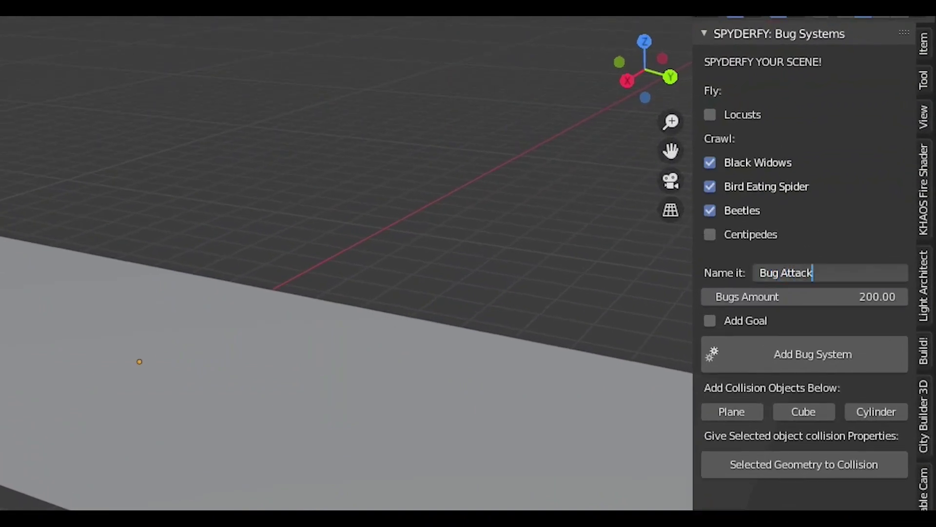
drag(805, 297, 709, 321)
click(806, 354)
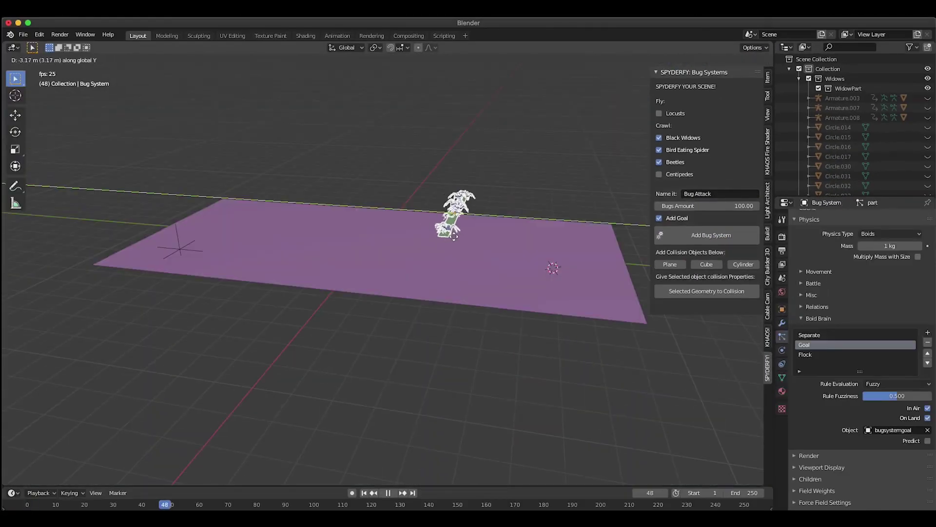
- Move the bug system along the global Y axis over the purple plane while the animation plays
click(490, 239)
scroll(489, 239, left, 15)
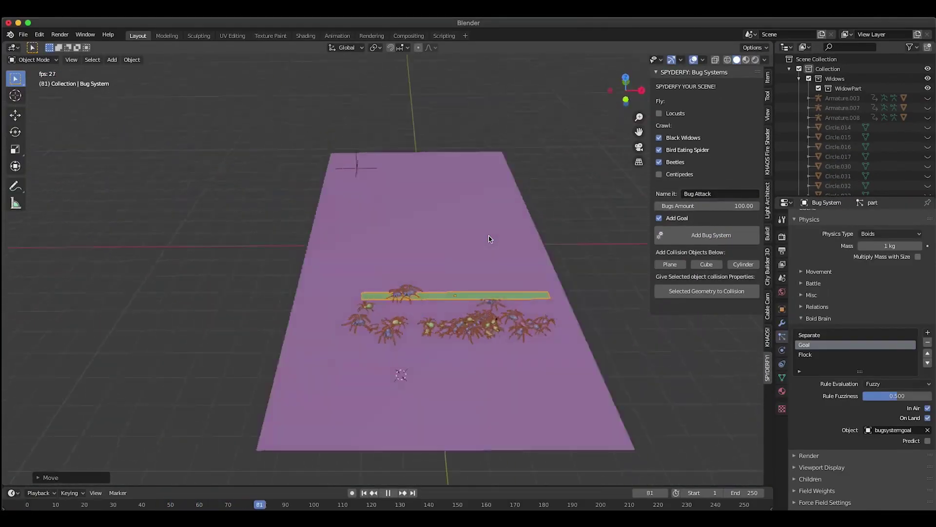